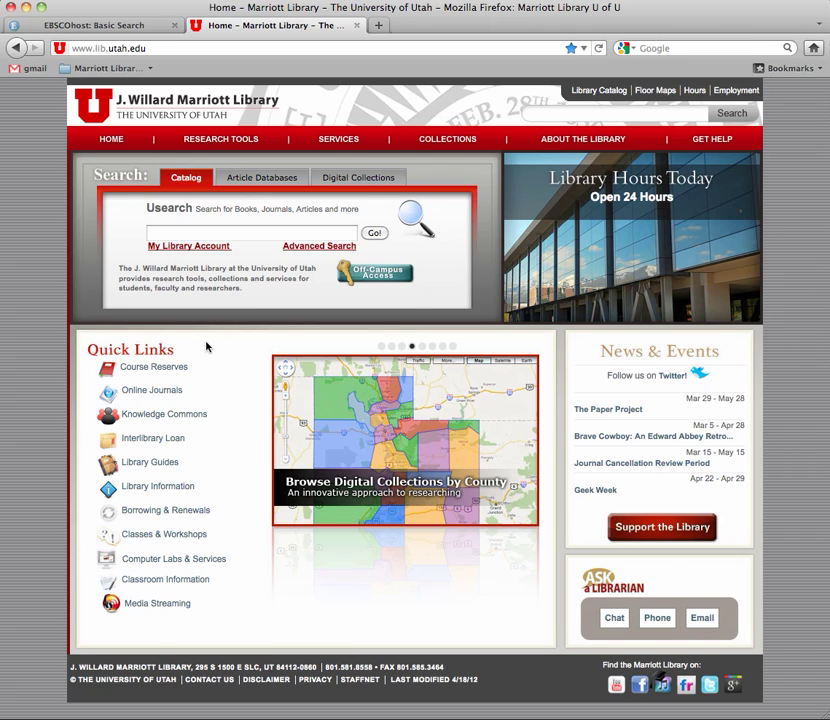
# - Open PAIS International from the Article Databases list of titles starting with P
pyautogui.click(253, 179)
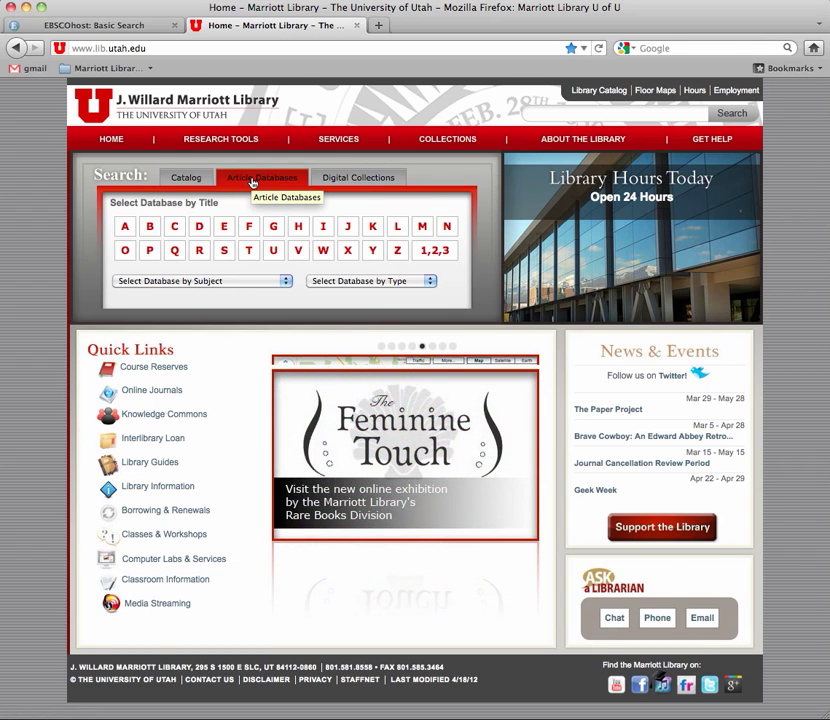
pyautogui.click(150, 255)
pyautogui.moveTo(192, 321); pyautogui.dragTo(77, 324)
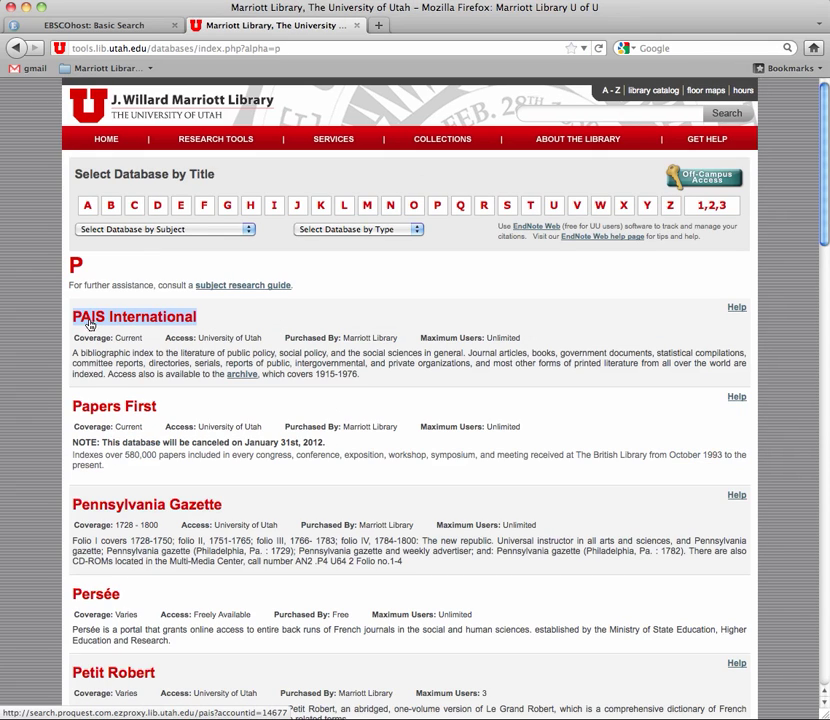
pyautogui.click(58, 322)
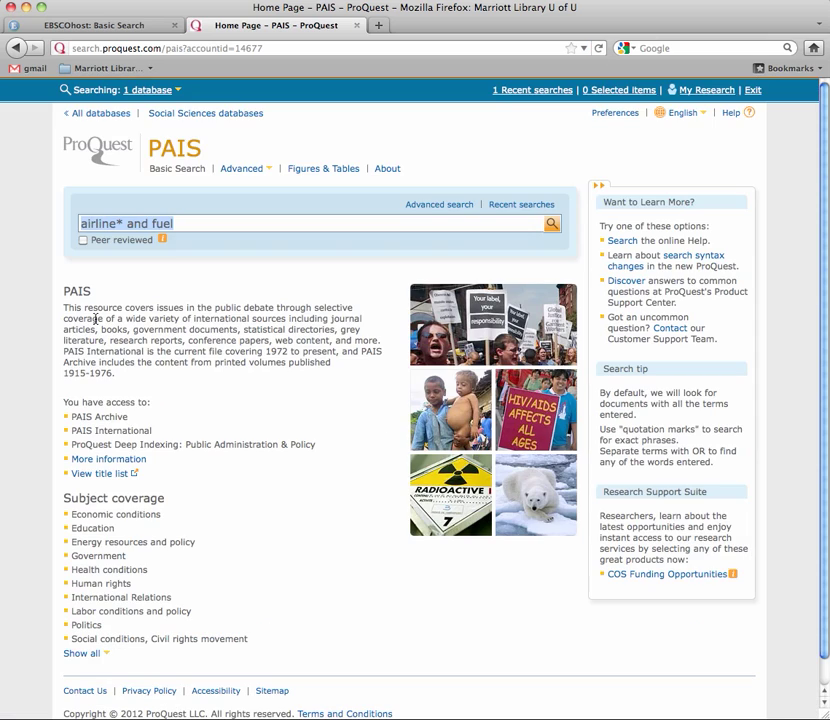
# - Edit the ProQuest PAIS query to read 'airline* and fuel' and run the search
pyautogui.click(195, 219)
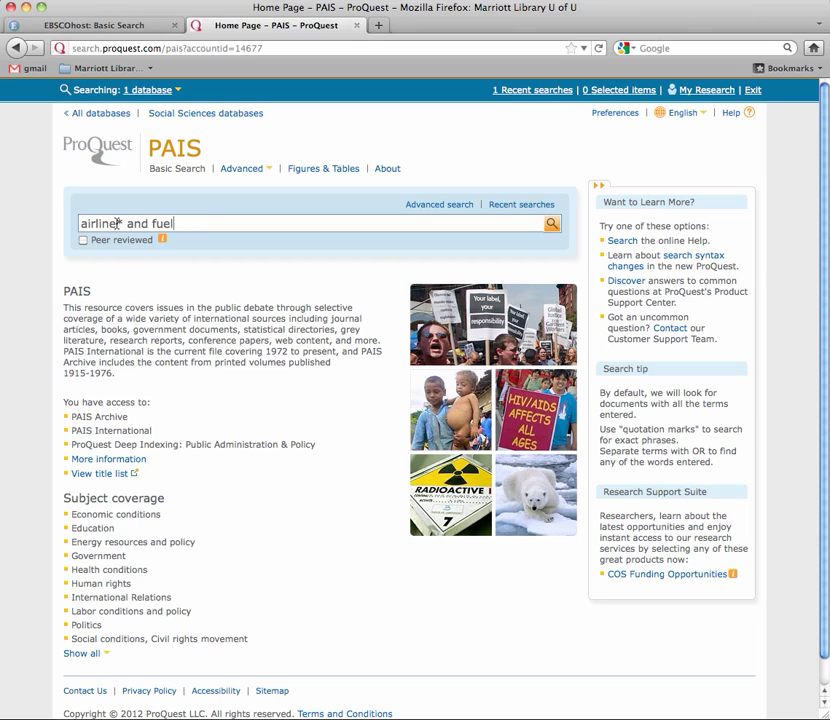
pyautogui.doubleClick(120, 223)
pyautogui.press('BackSpace')
pyautogui.moveTo(181, 222); pyautogui.dragTo(146, 222)
pyautogui.click(180, 221)
pyautogui.click(552, 223)
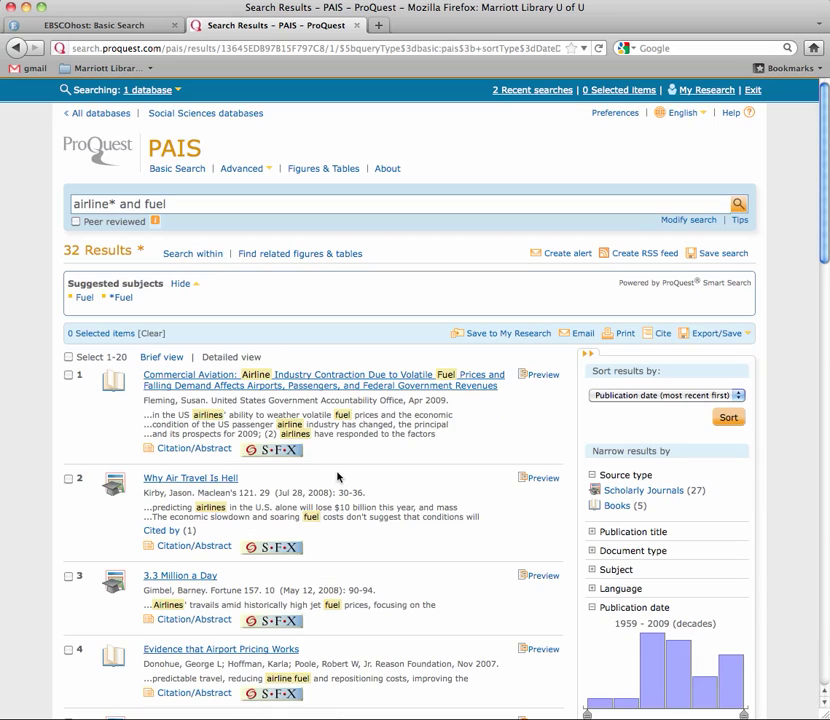
# - Decline the ForeSee feedback survey and review the 32-result count
pyautogui.click(330, 474)
pyautogui.moveTo(90, 256); pyautogui.dragTo(67, 268)
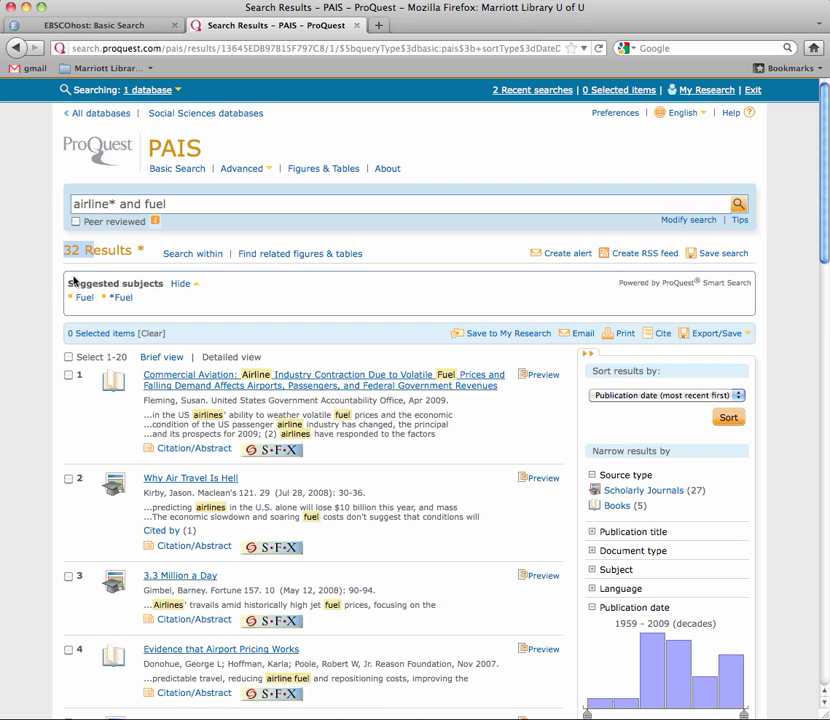
pyautogui.scroll(-3, 70, 275)
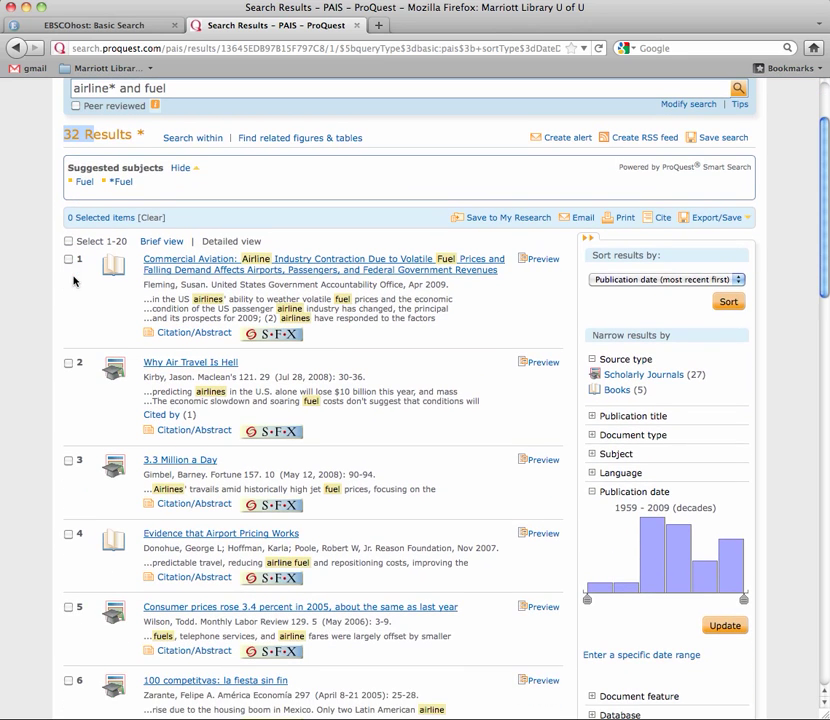
pyautogui.scroll(3, 73, 281)
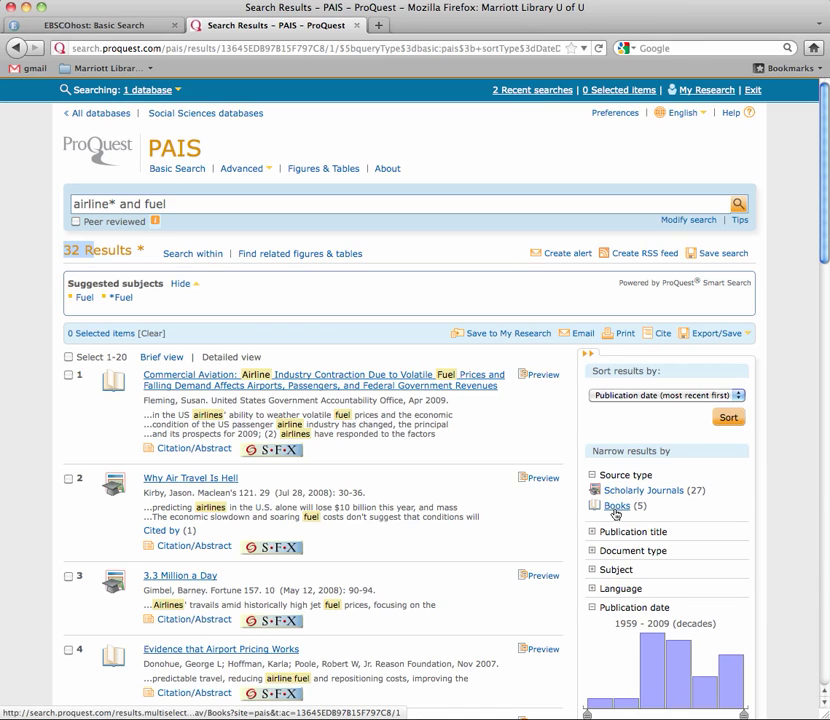
# - Check the Sort results by choices, keeping the most-recent-first order
pyautogui.click(603, 397)
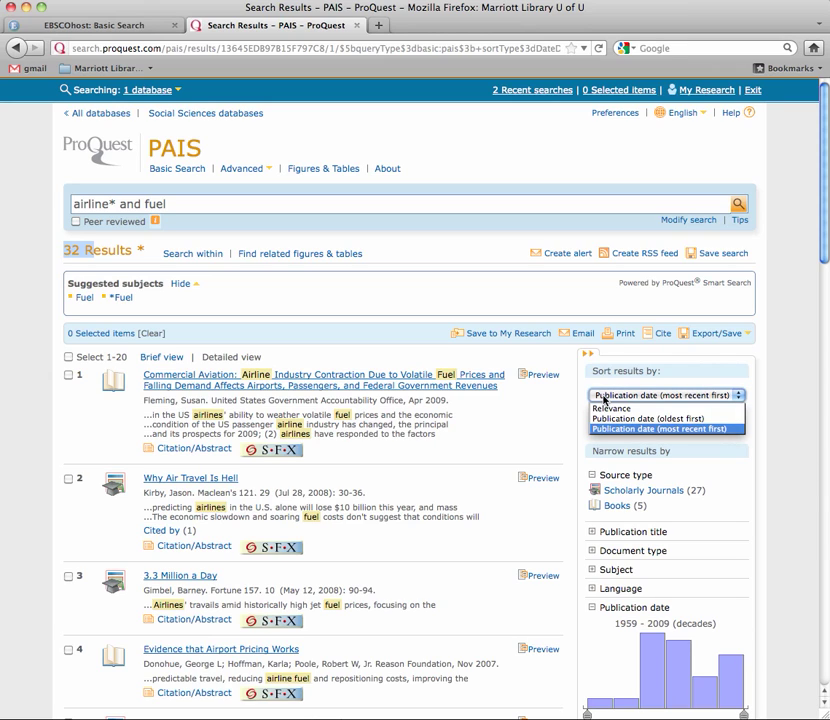
pyautogui.click(603, 398)
pyautogui.click(603, 398)
pyautogui.click(611, 400)
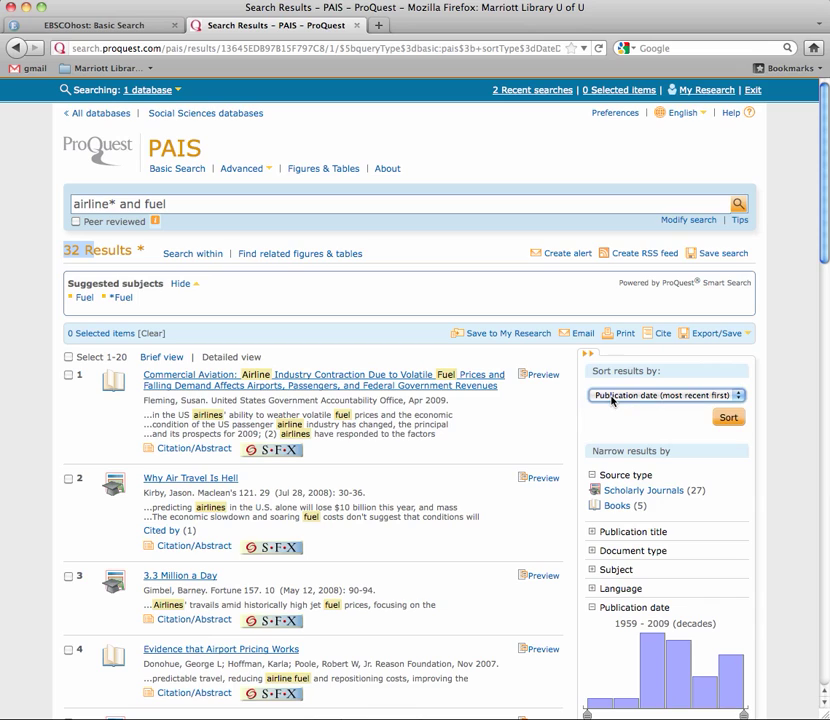
pyautogui.click(505, 430)
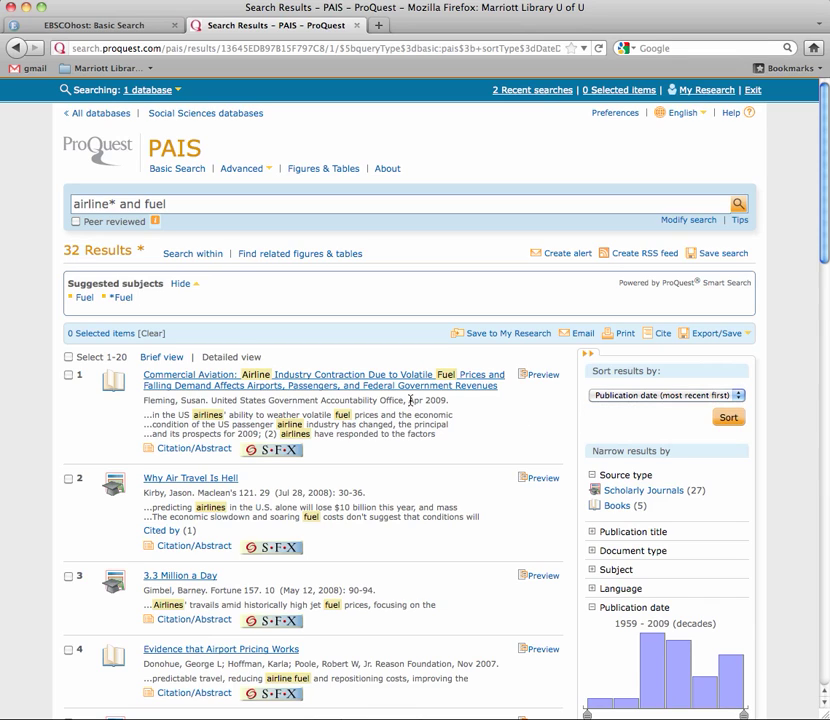
# - Highlight the Apr 2009 date and title of the first result, 'Commercial Aviation: Airline Industry Contraction…'
pyautogui.moveTo(419, 400); pyautogui.dragTo(447, 400)
pyautogui.moveTo(504, 385); pyautogui.dragTo(452, 388)
pyautogui.moveTo(412, 375); pyautogui.dragTo(400, 376)
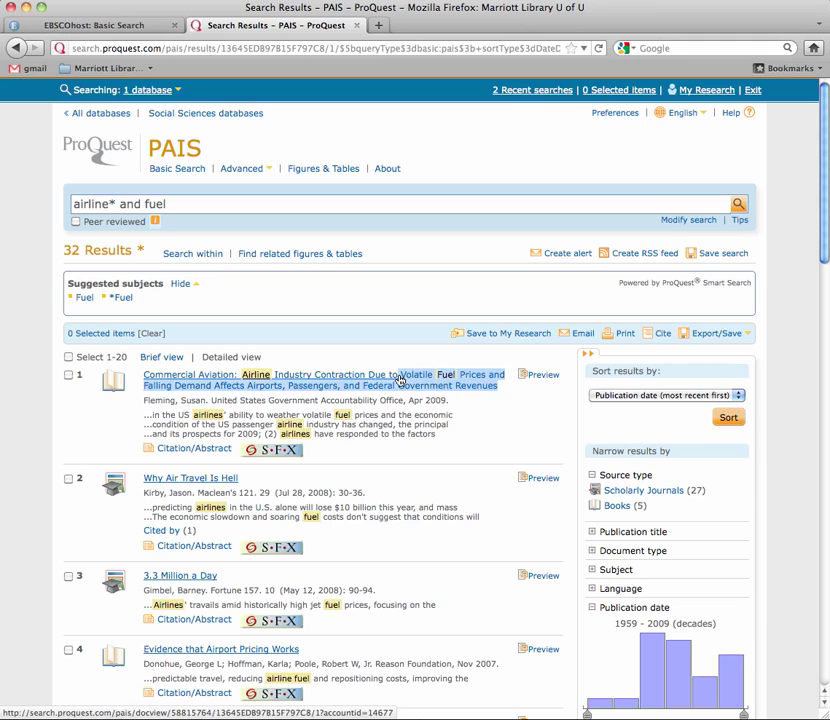
pyautogui.click(405, 357)
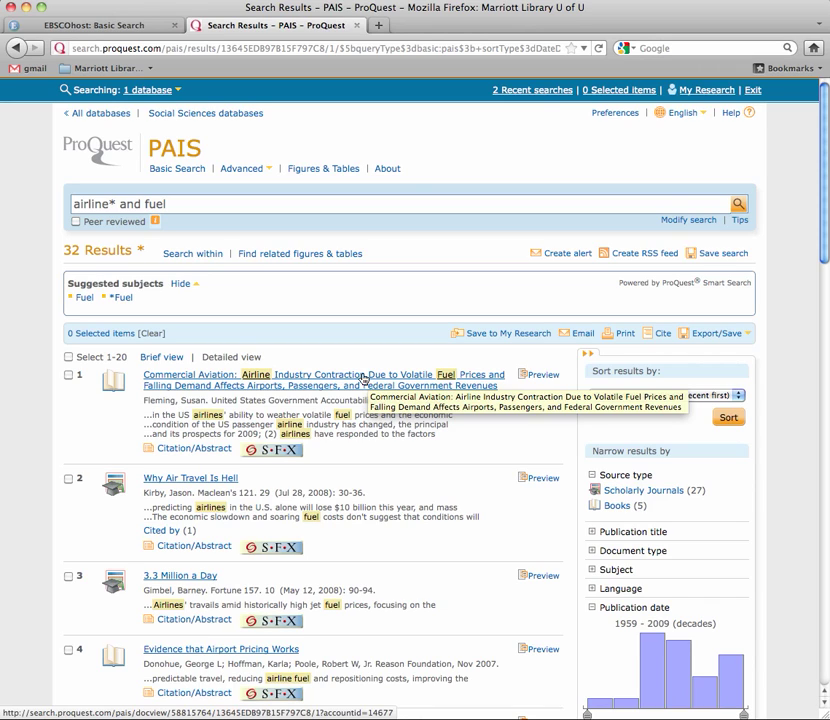
pyautogui.click(270, 452)
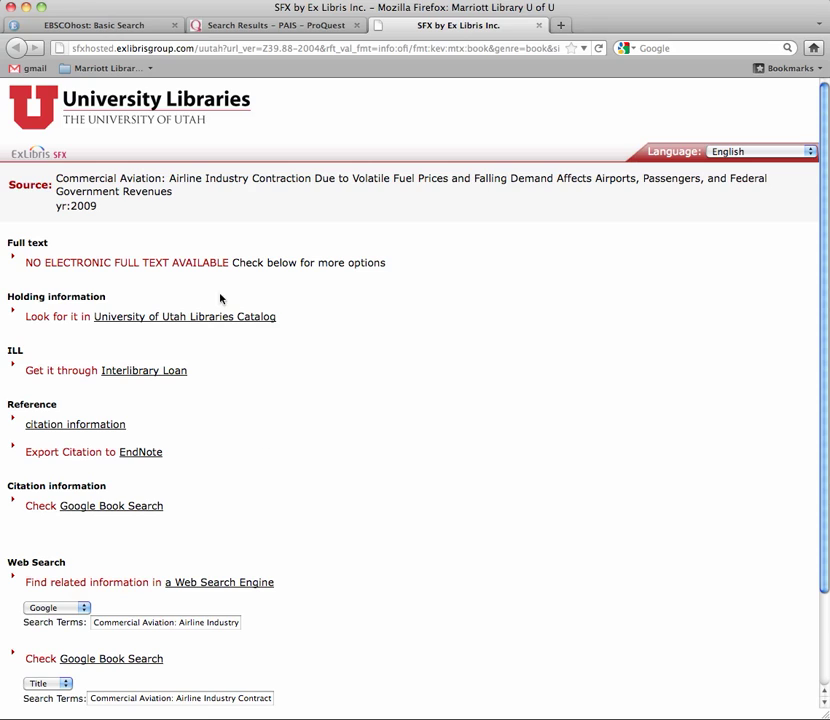
pyautogui.moveTo(229, 262); pyautogui.dragTo(25, 262)
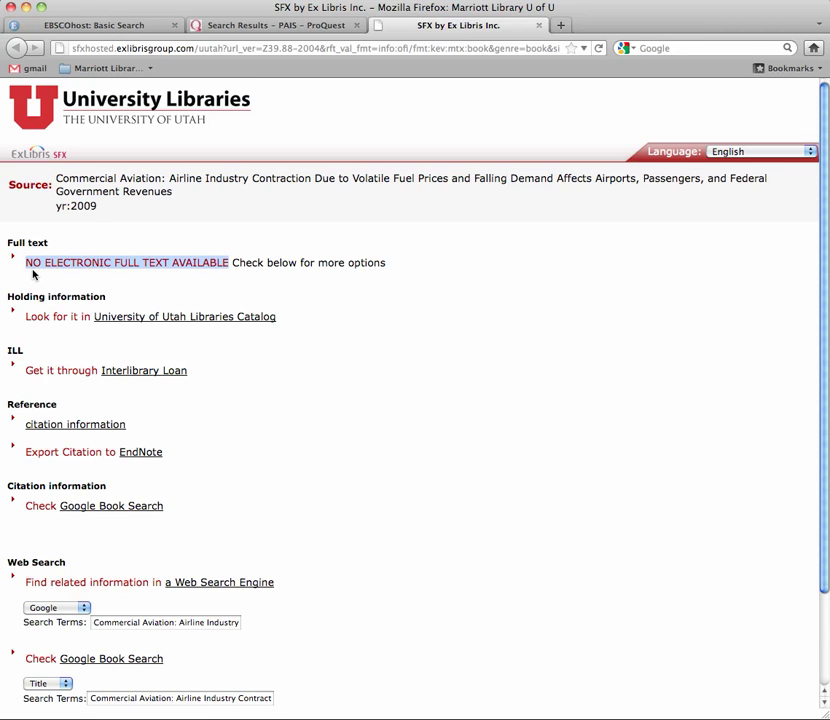
pyautogui.moveTo(152, 207); pyautogui.dragTo(57, 177)
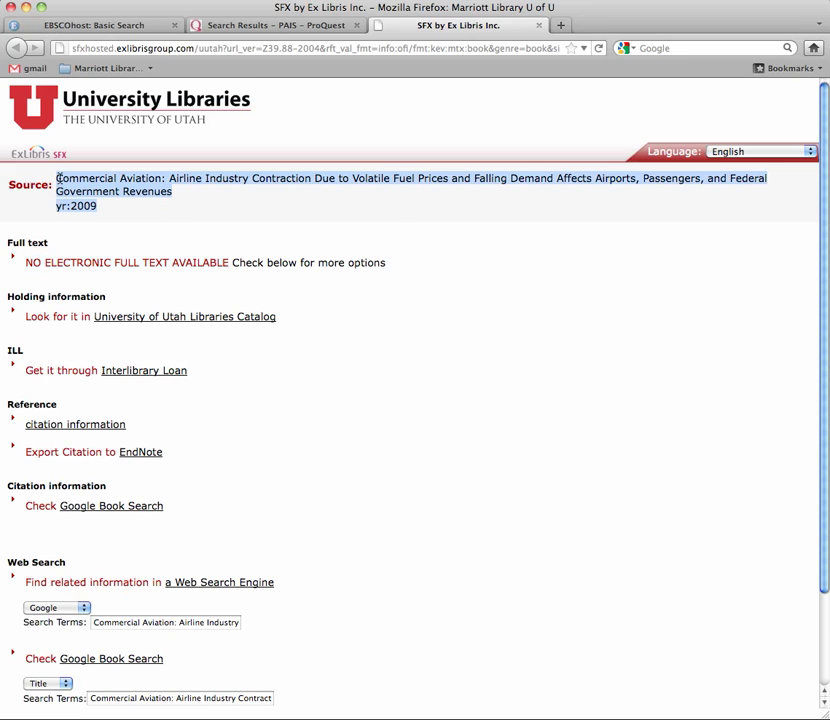
pyautogui.click(539, 25)
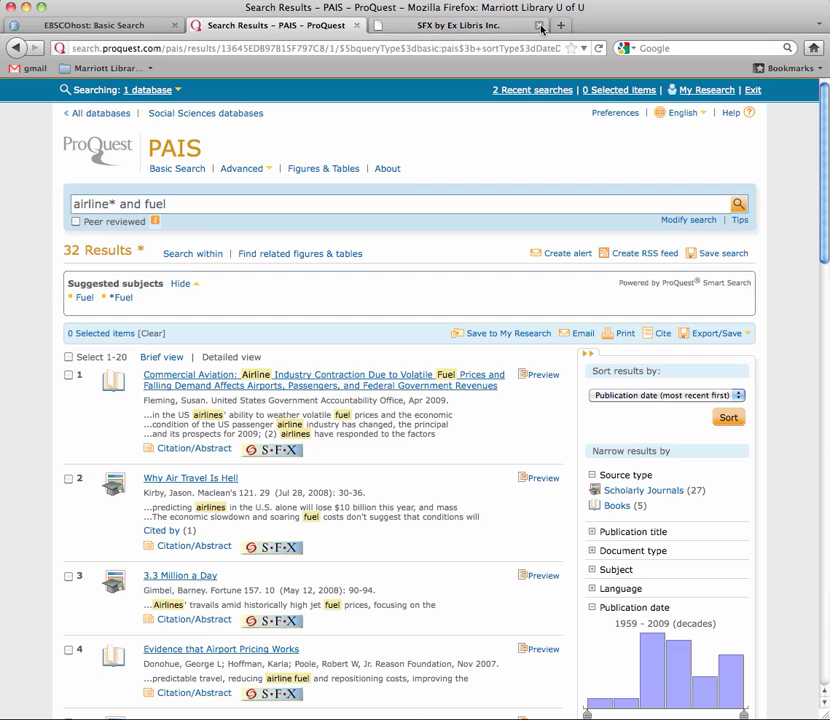
# - Close the PAIS tab and search GreenFILE Basic Search for 'airline* and fuel'
pyautogui.click(405, 25)
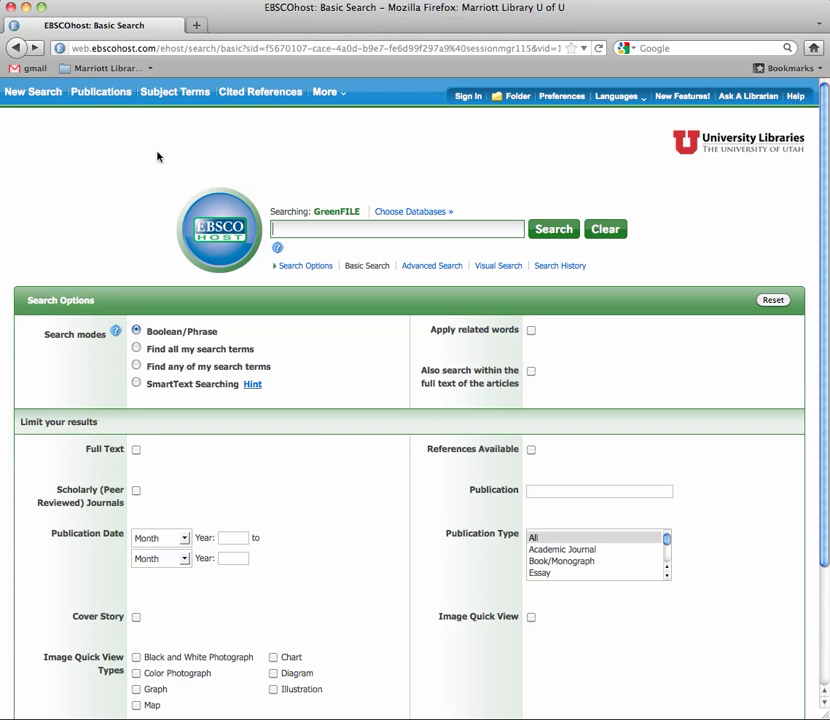
pyautogui.write('airline')
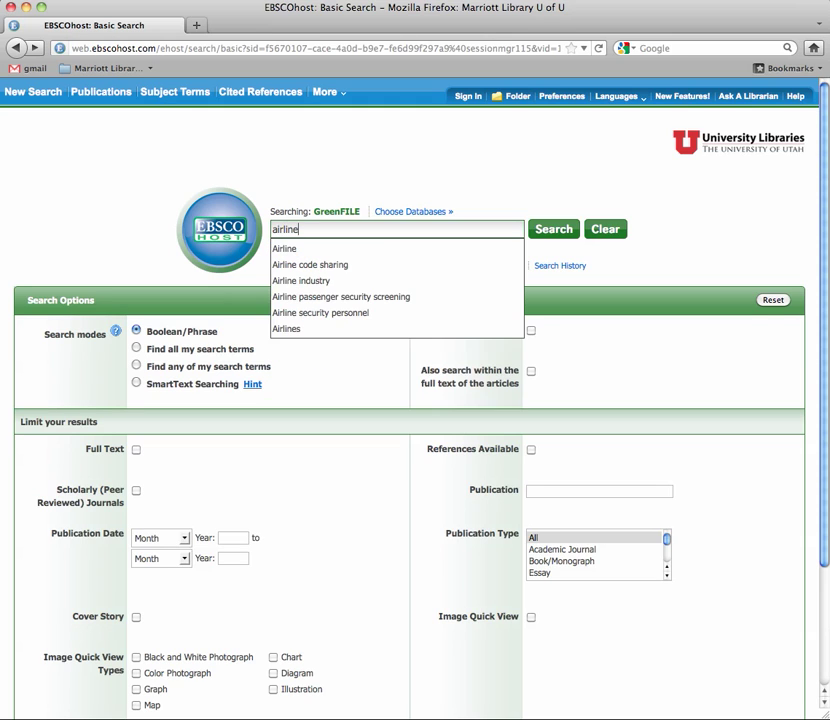
pyautogui.write('* and fuel')
pyautogui.press('Return')
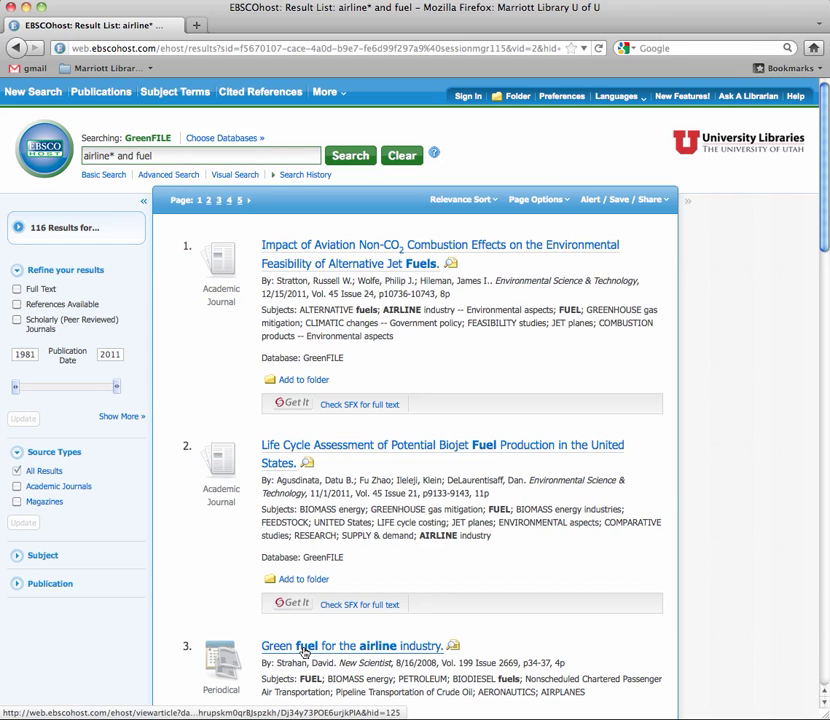
pyautogui.scroll(-5, 304, 652)
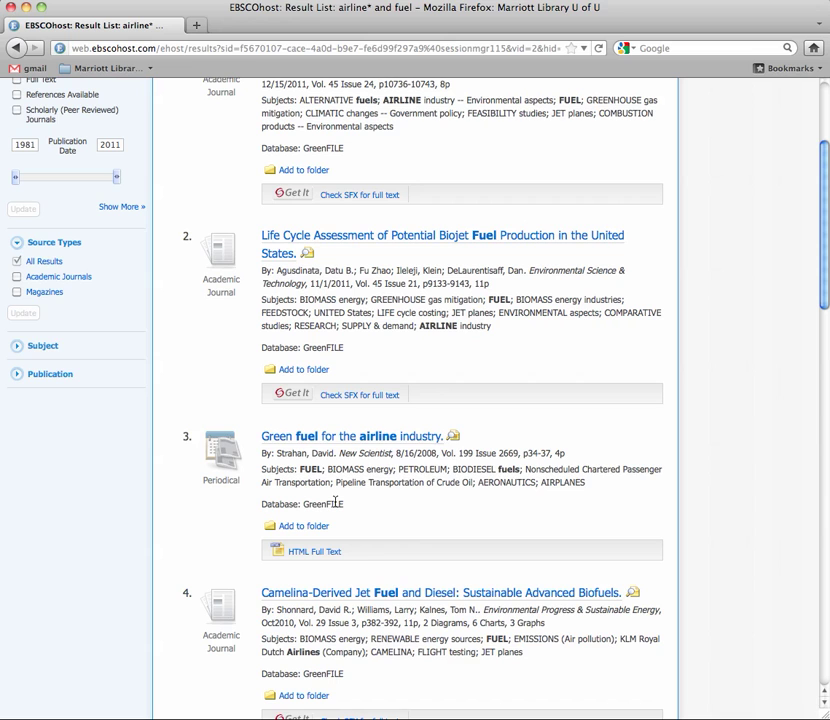
pyautogui.scroll(4, 336, 503)
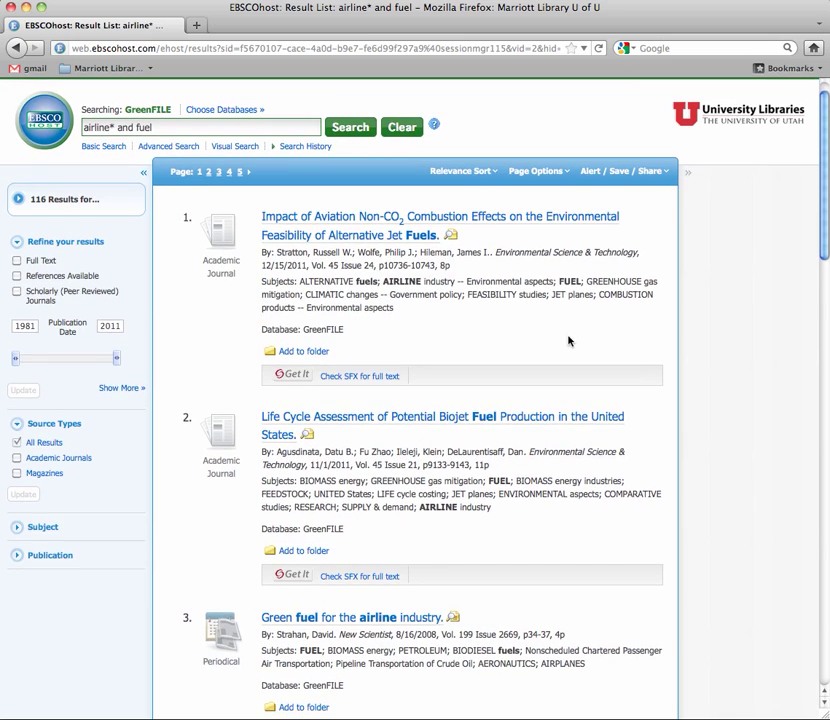
pyautogui.scroll(-8, 568, 341)
pyautogui.scroll(-1, 568, 341)
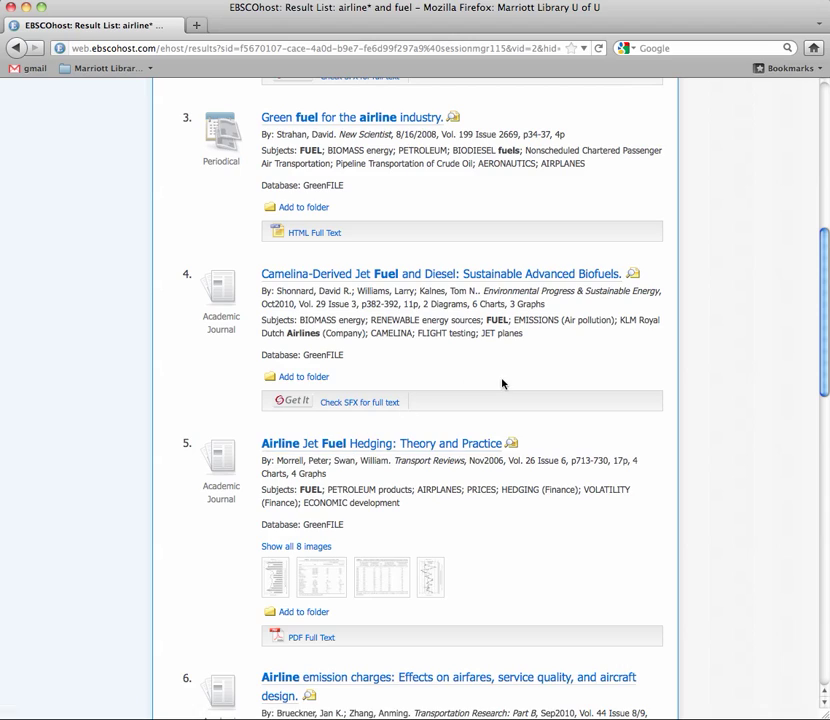
pyautogui.scroll(-5, 502, 384)
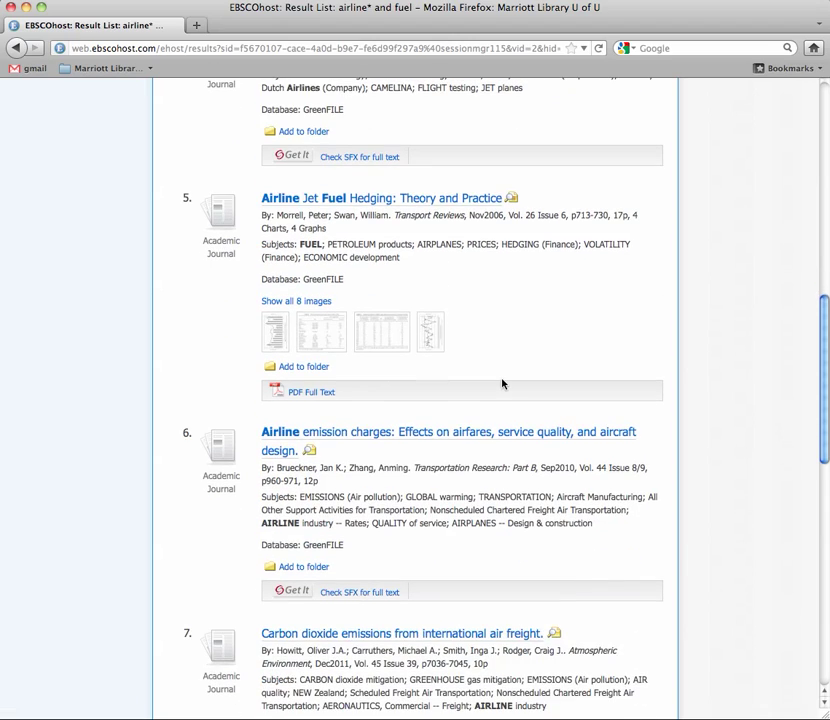
pyautogui.scroll(15, 502, 384)
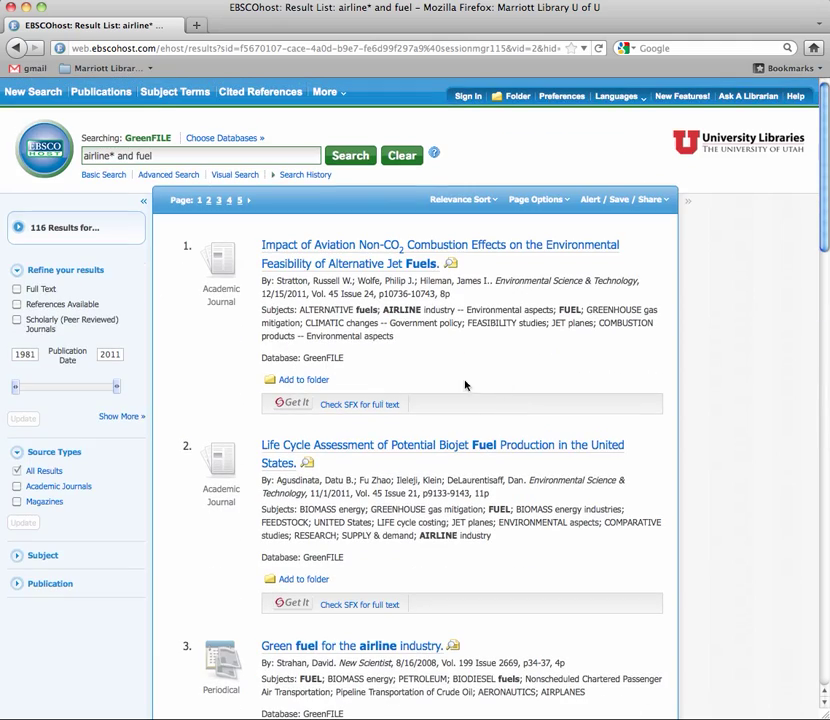
pyautogui.click(293, 405)
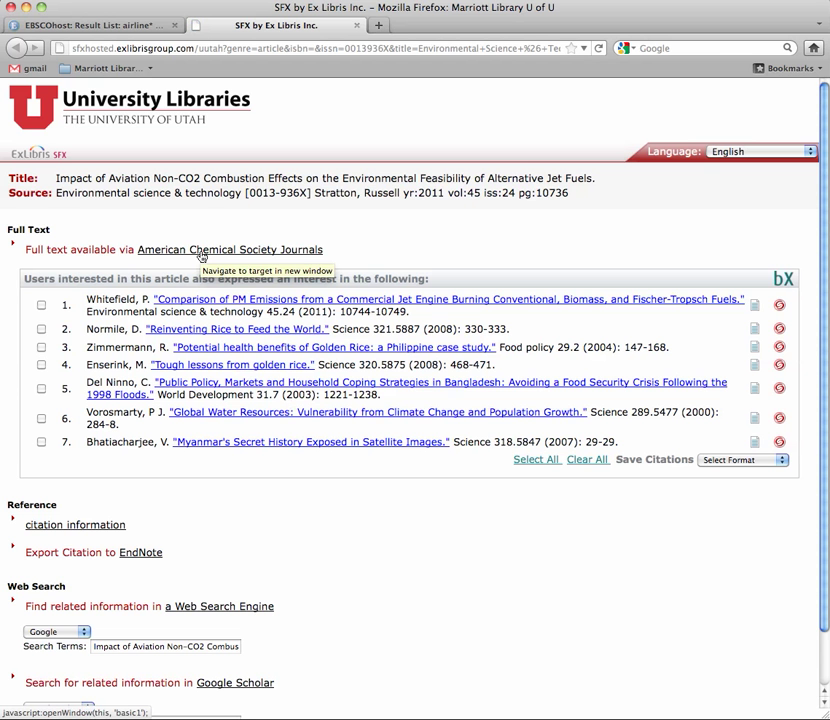
pyautogui.click(356, 25)
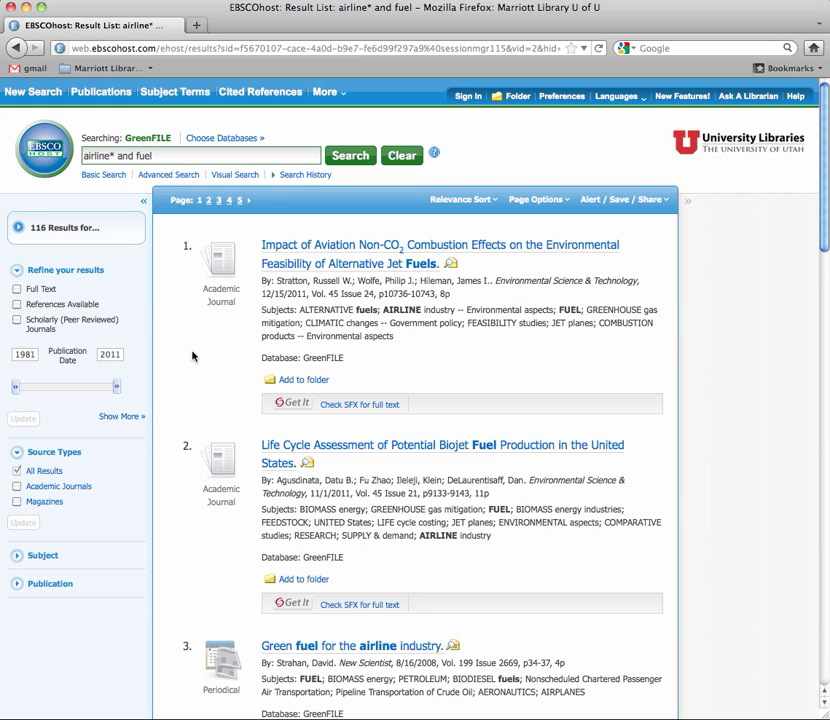
pyautogui.click(685, 0)
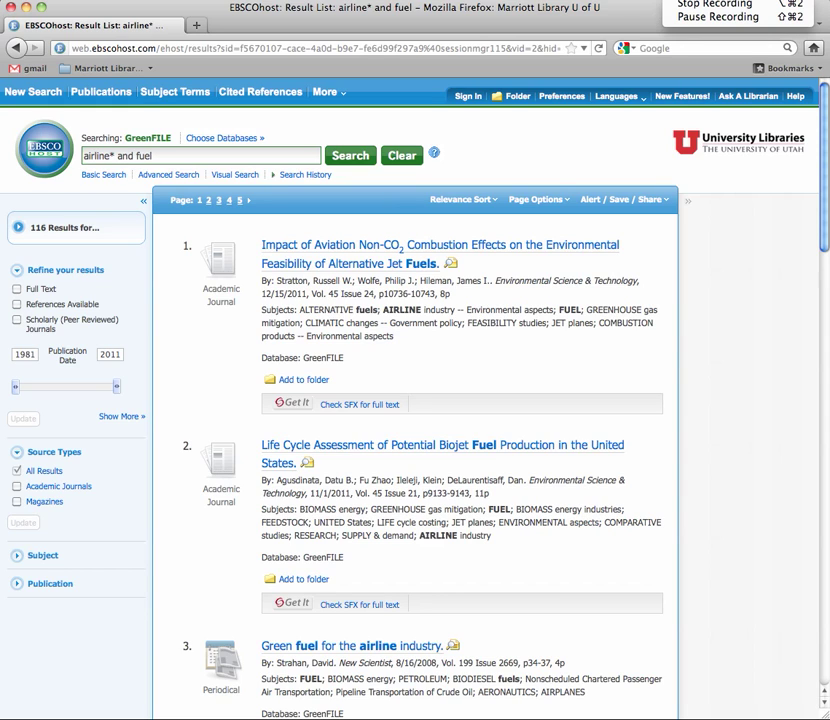